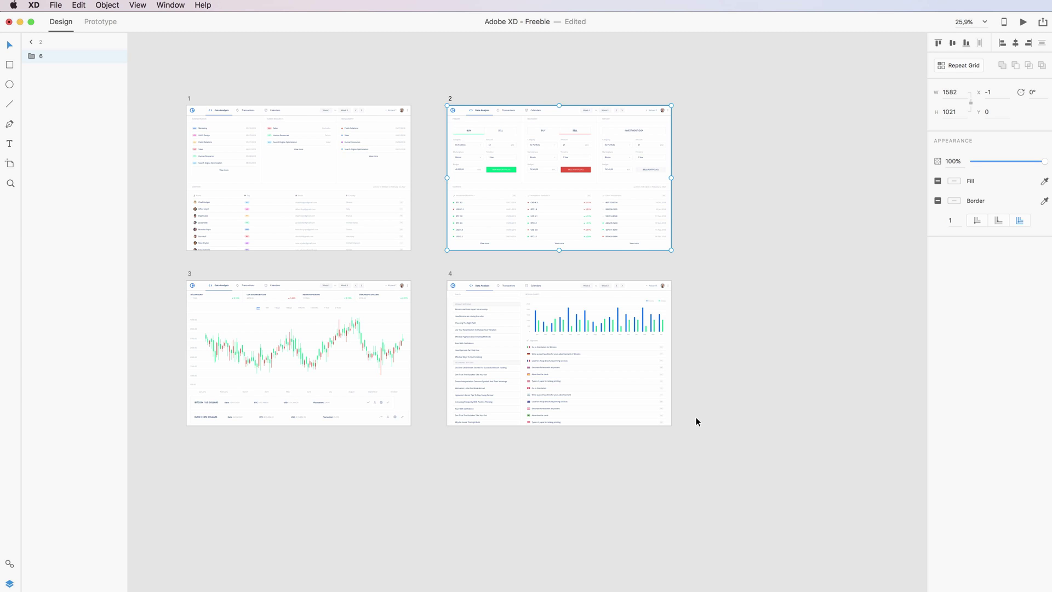
Step: Deselect artboard 2 and pan the canvas to bring the dashboard artboards into view
scroll(696, 418, "left", 3)
scroll(696, 418, "up", 2)
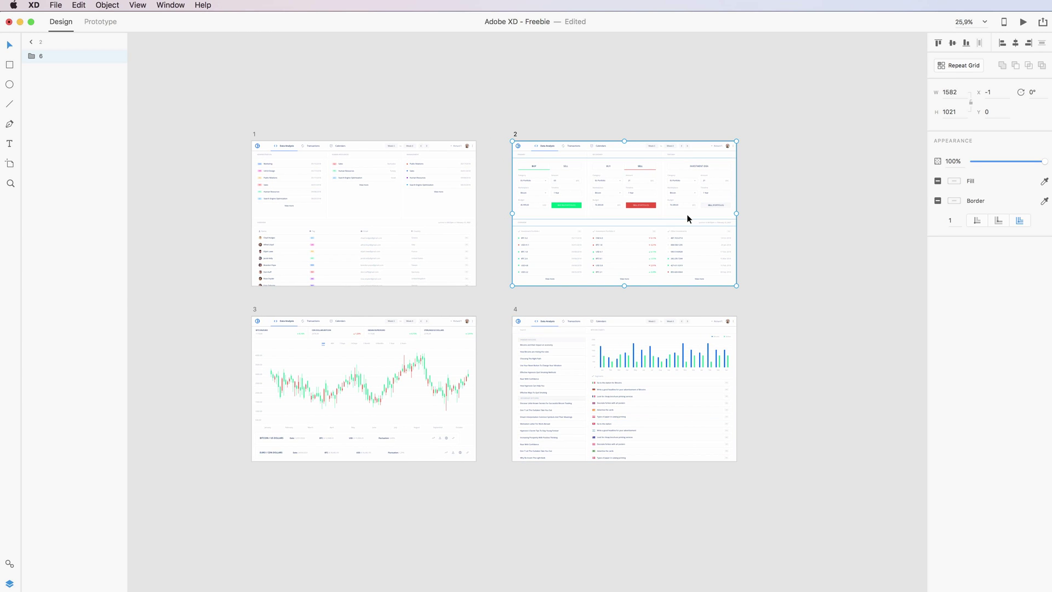
left_click(753, 211)
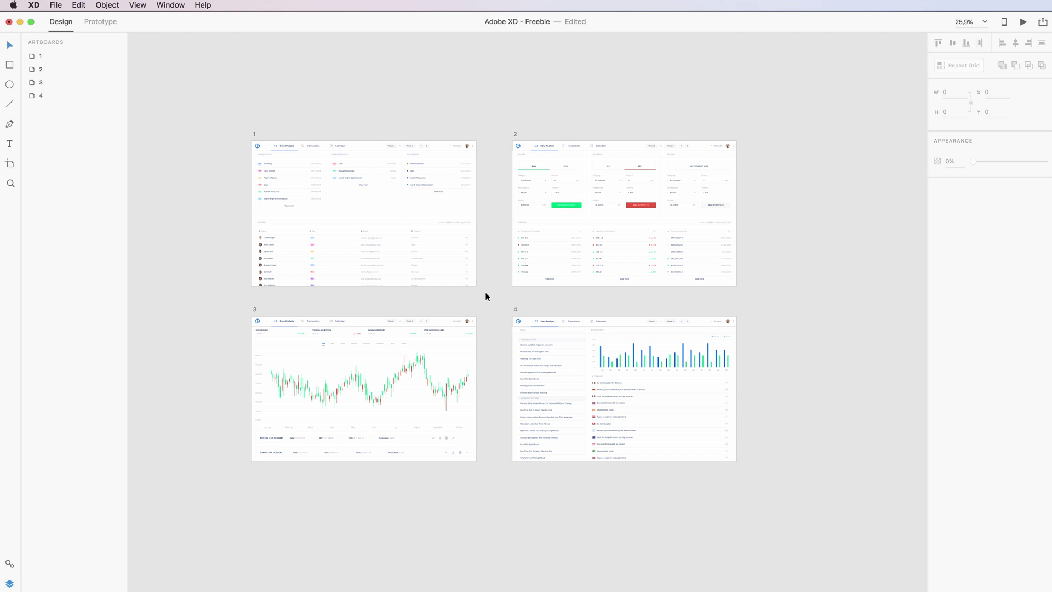
scroll(487, 292, "up", 1)
scroll(486, 292, "up", 1)
scroll(486, 293, "up", 2)
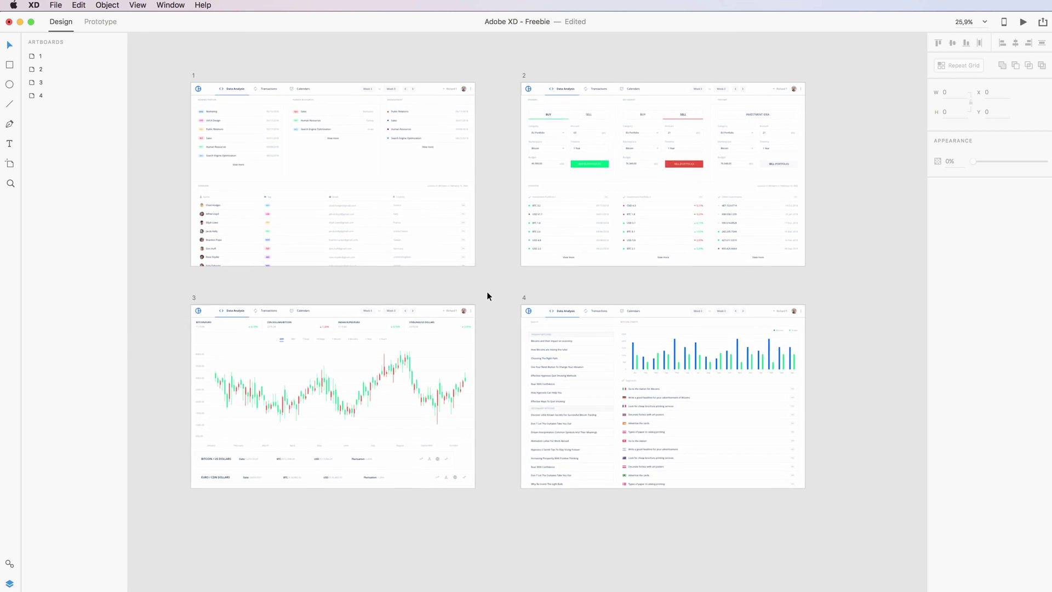
scroll(487, 293, "up", 2)
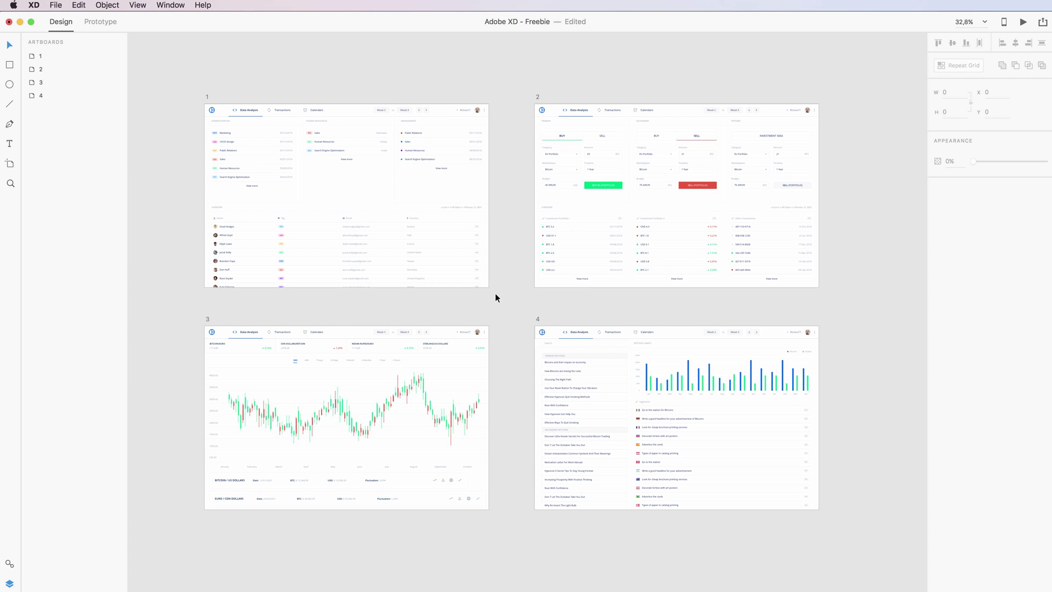
scroll(495, 294, "left", 1)
scroll(495, 294, "left", 1)
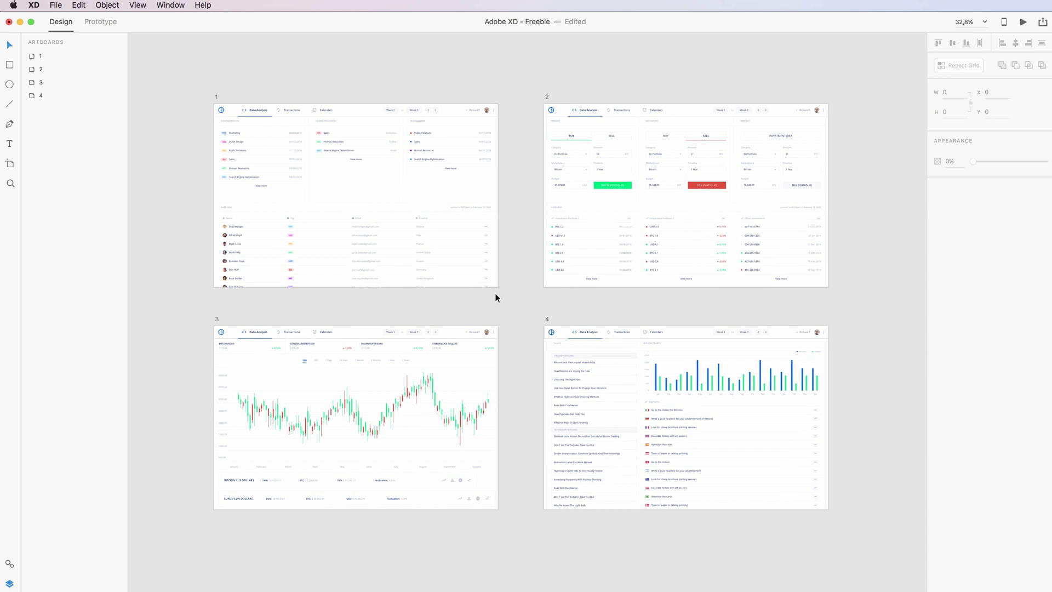
scroll(496, 298, "down", 1)
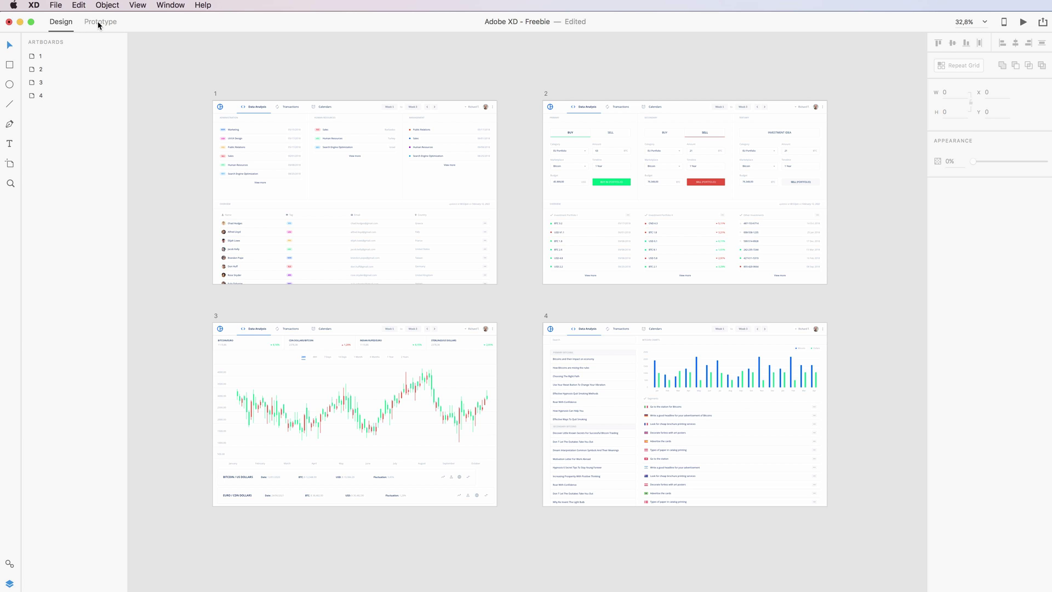
Step: In Prototype mode, mark artboard 1 as the home screen
left_click(99, 24)
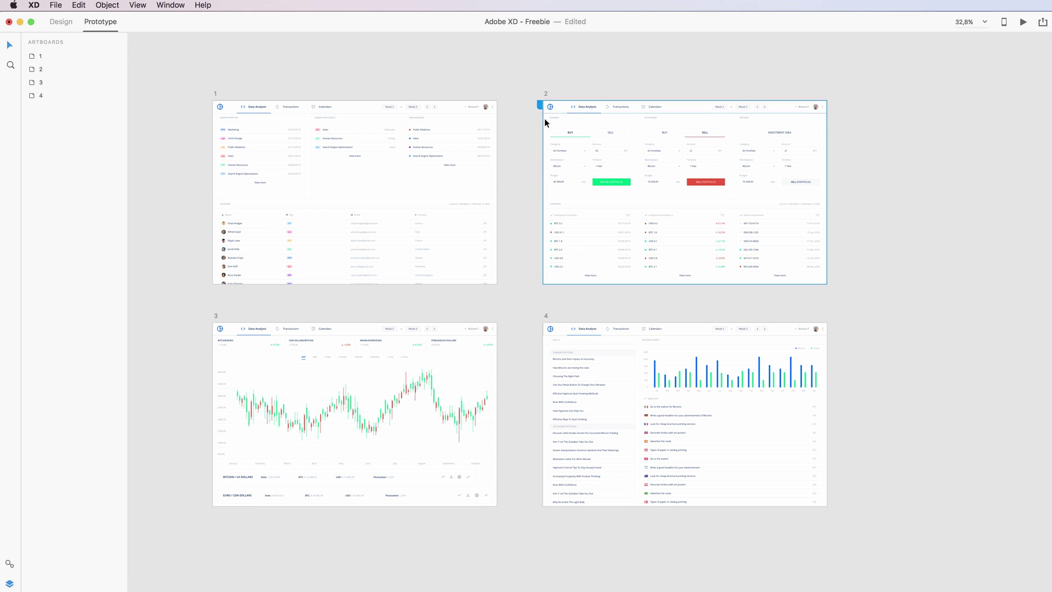
left_click(288, 121)
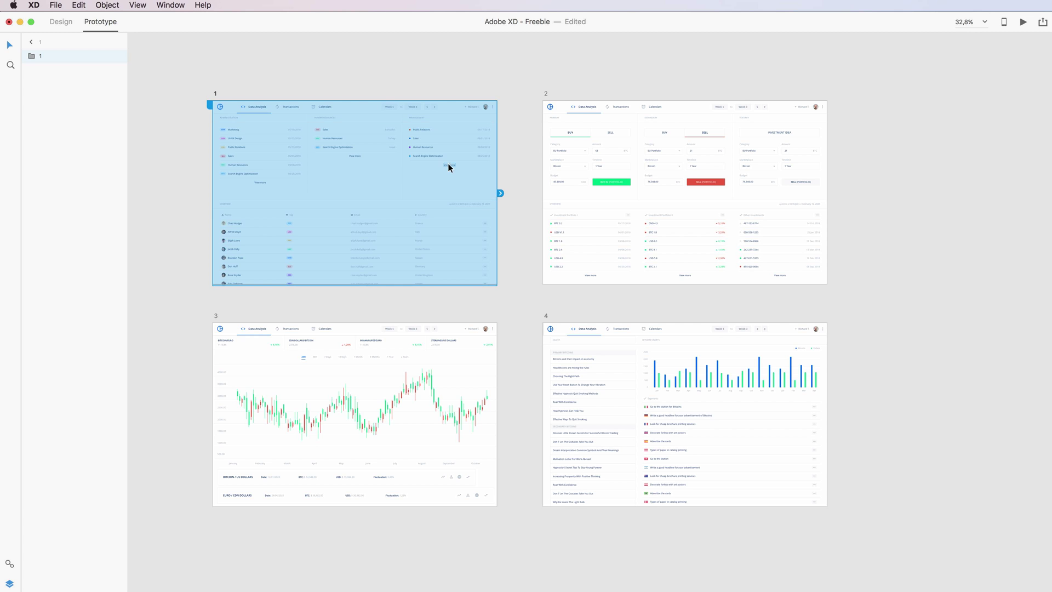
scroll(446, 166, "up", 2)
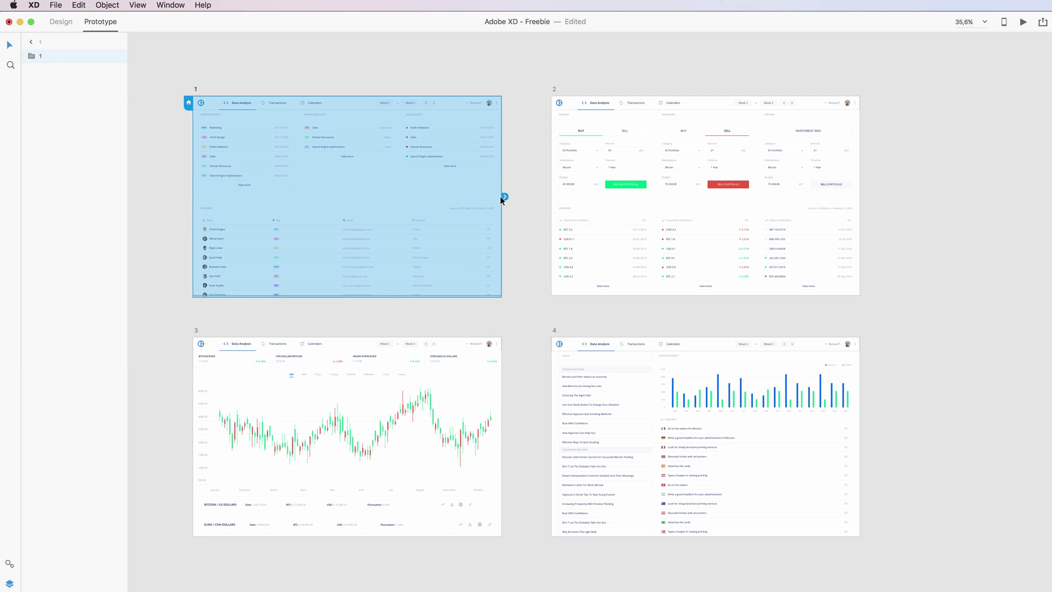
Step: Wire artboard 1's connector to target 2 with Dissolve, Ease Out, 0.4 s
left_click_drag(501, 200, 506, 199)
left_click_drag(505, 200, 506, 198)
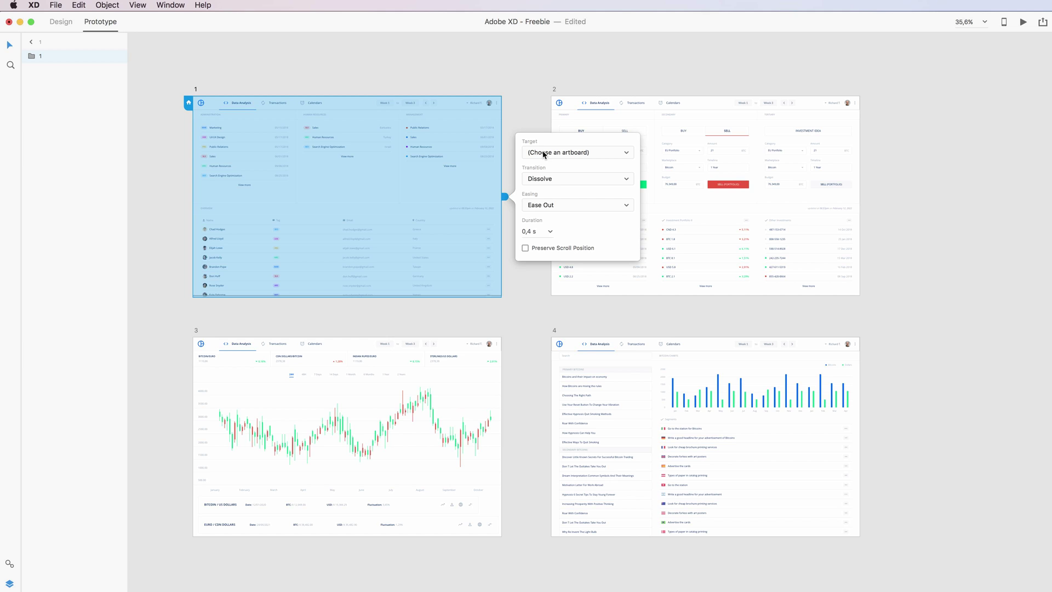
left_click(543, 154)
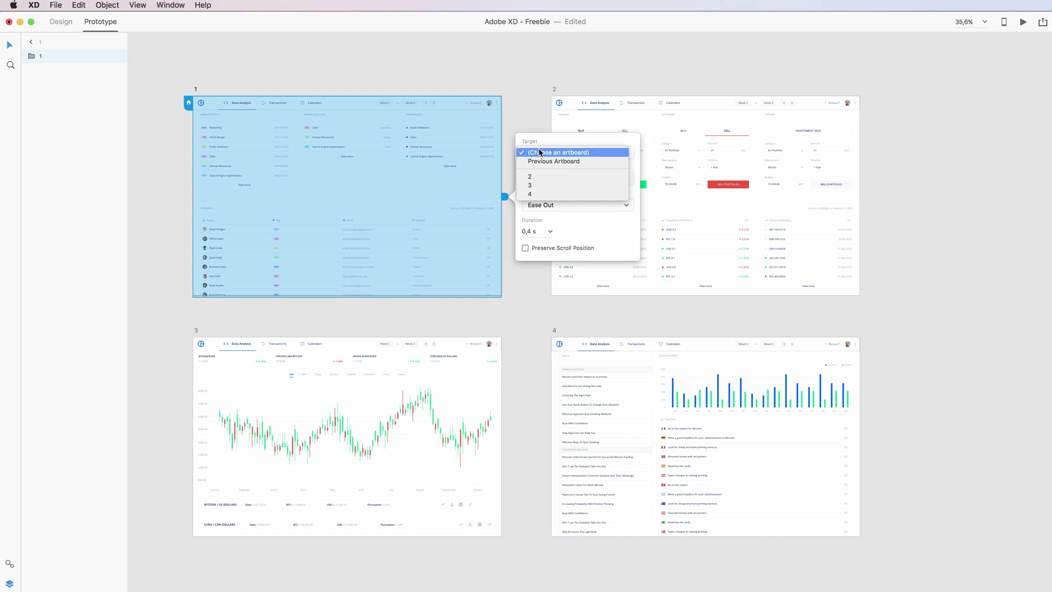
left_click(546, 177)
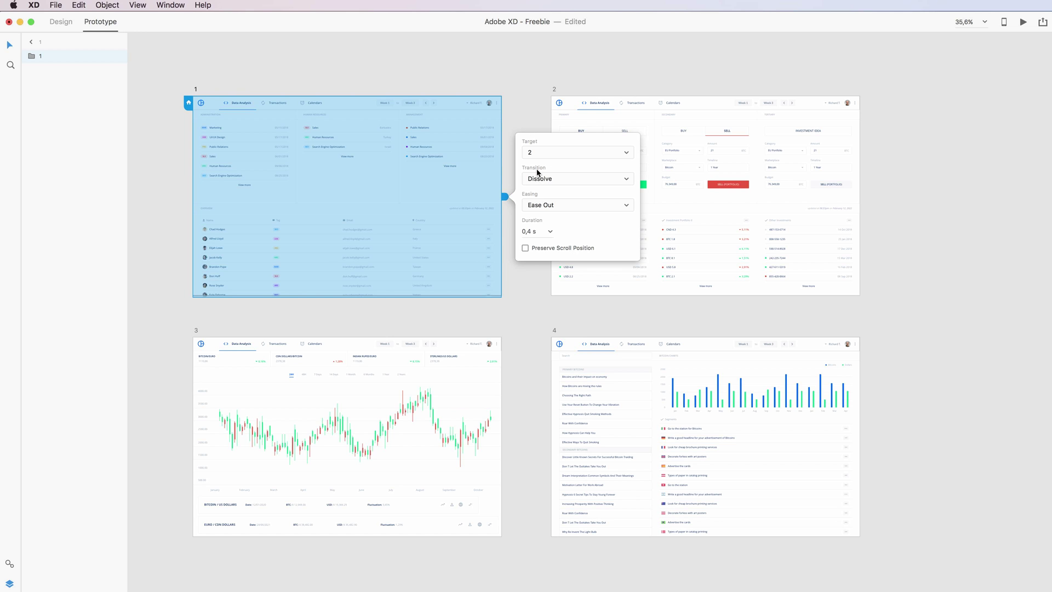
left_click(540, 180)
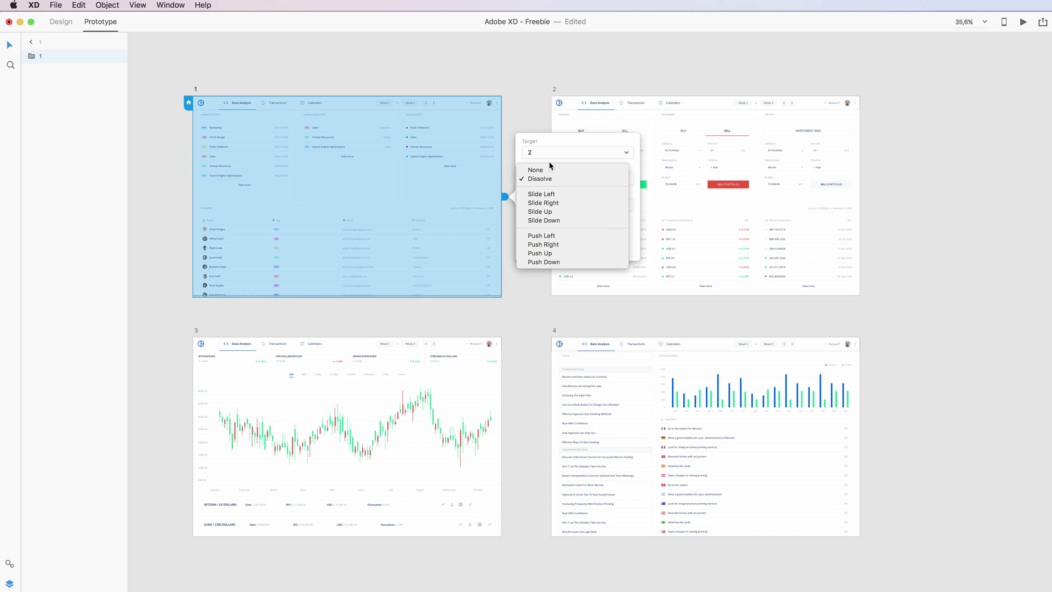
left_click(540, 179)
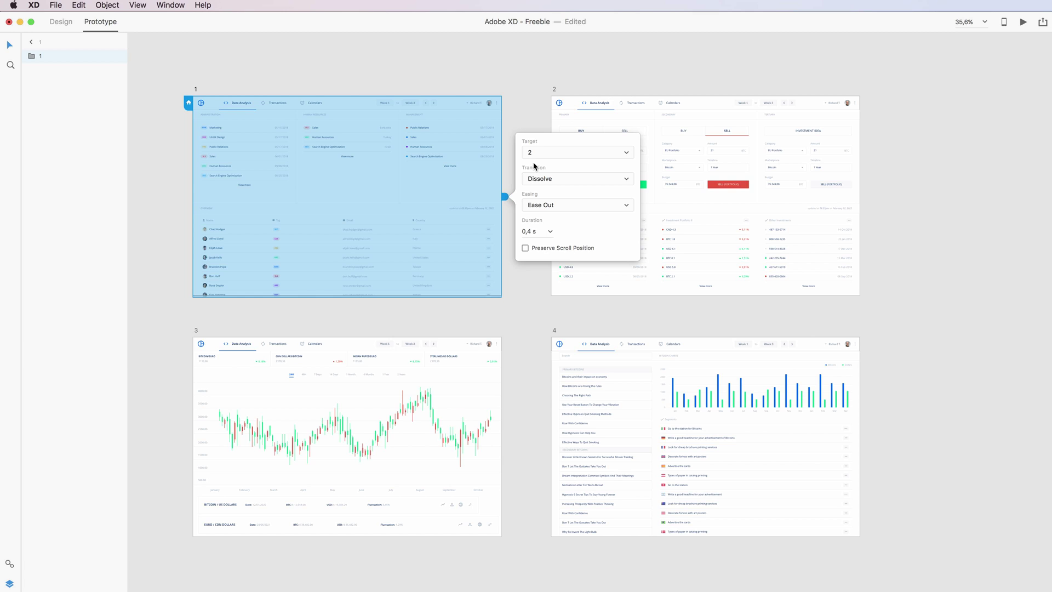
left_click(523, 127)
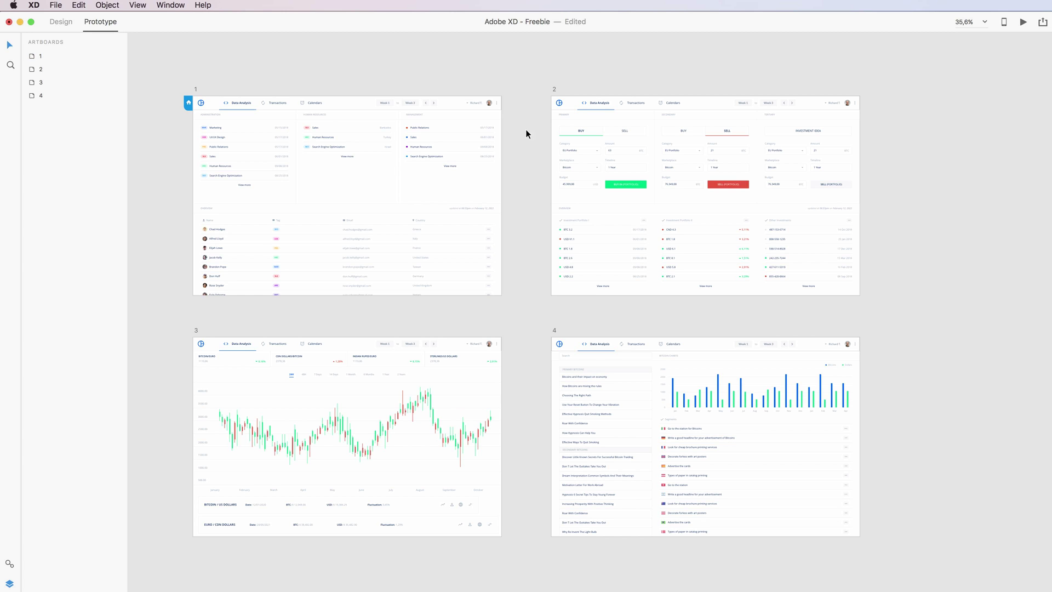
Step: Check artboard 1's link, then connect artboard 2 to artboard 3 with Dissolve, Ease Out, 0.4 s
left_click(485, 174)
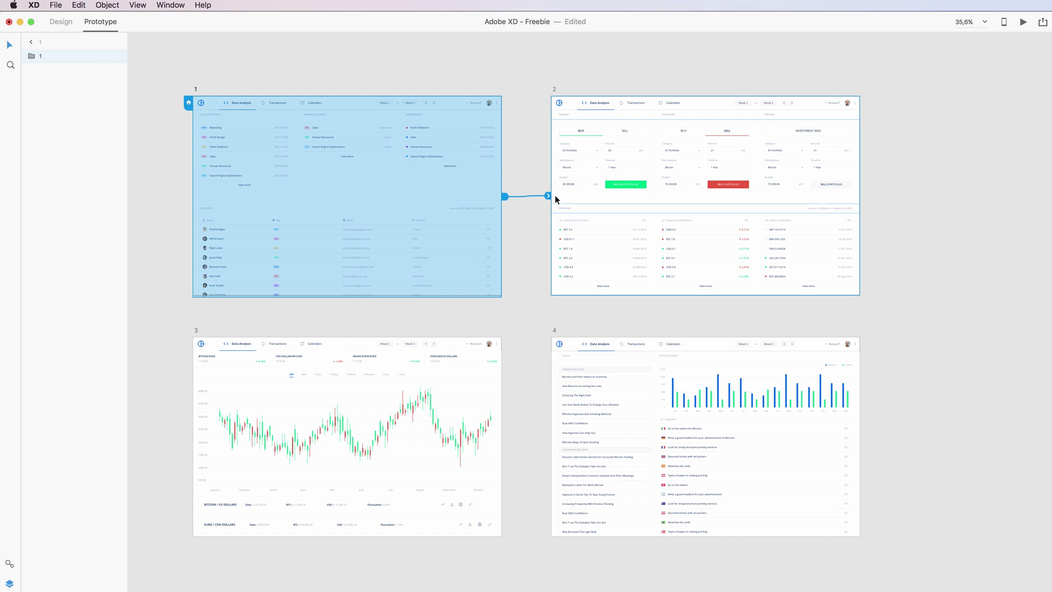
left_click(612, 267)
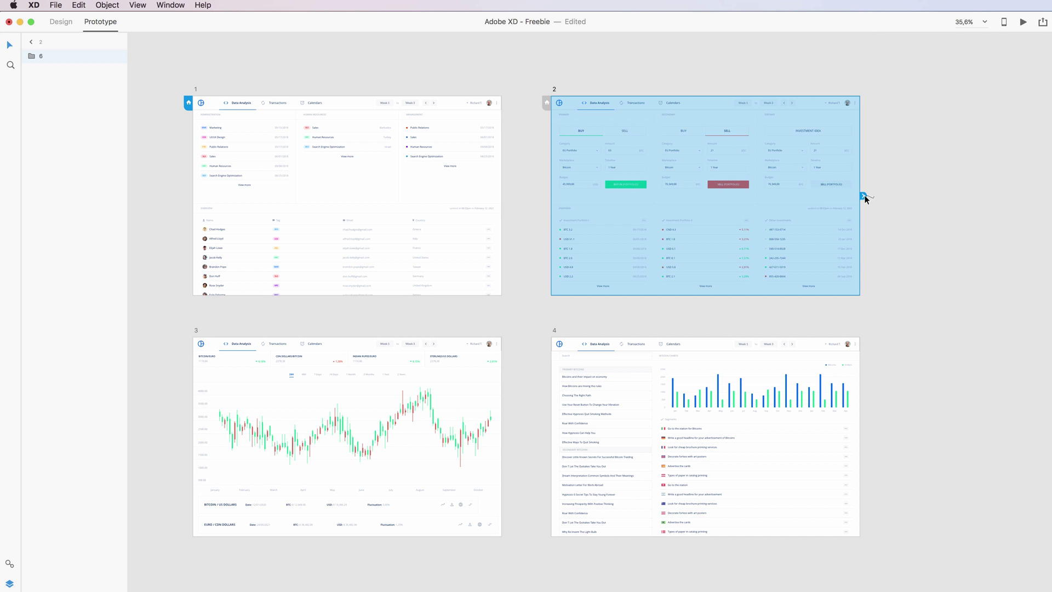
mouse_move(867, 200)
left_mouse_down()
mouse_move(668, 322)
mouse_move(903, 217)
left_mouse_up()
mouse_move(903, 217)
left_mouse_down()
mouse_move(665, 399)
mouse_move(437, 404)
mouse_move(422, 389)
mouse_move(410, 402)
mouse_move(399, 393)
mouse_move(330, 403)
mouse_move(329, 391)
mouse_move(311, 408)
mouse_move(322, 400)
left_mouse_up()
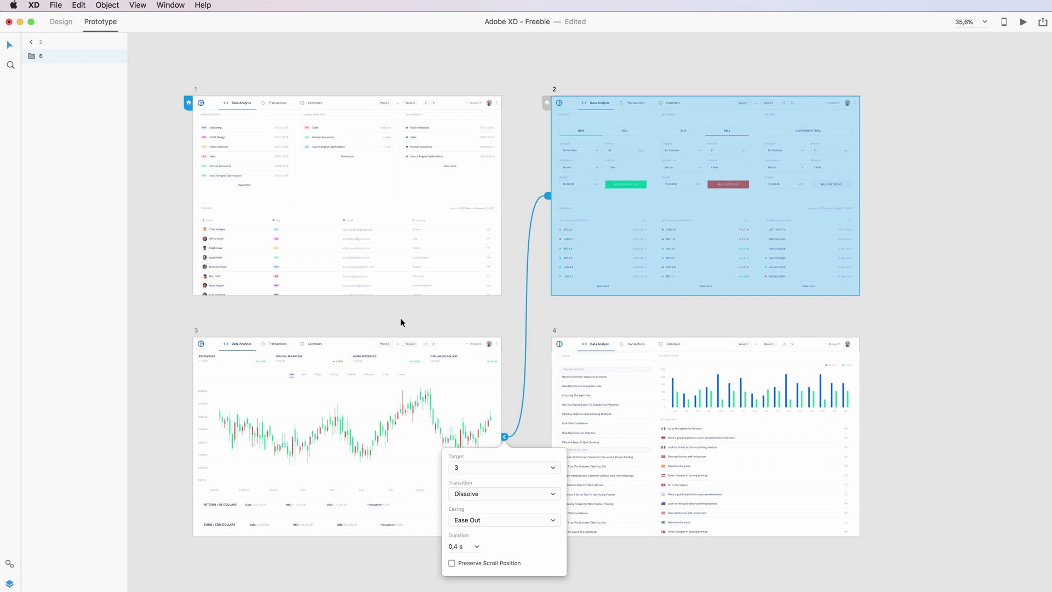
left_click(517, 192)
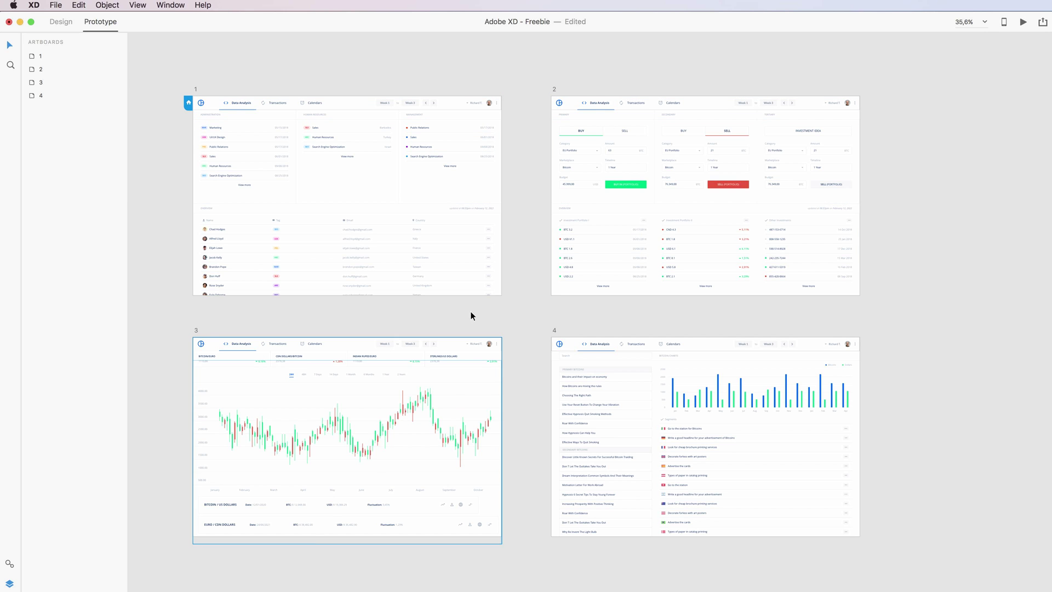
Step: Launch the desktop prototype preview, then resize and centre its window
left_click(1024, 23)
left_click_drag(990, 20, 617, 20)
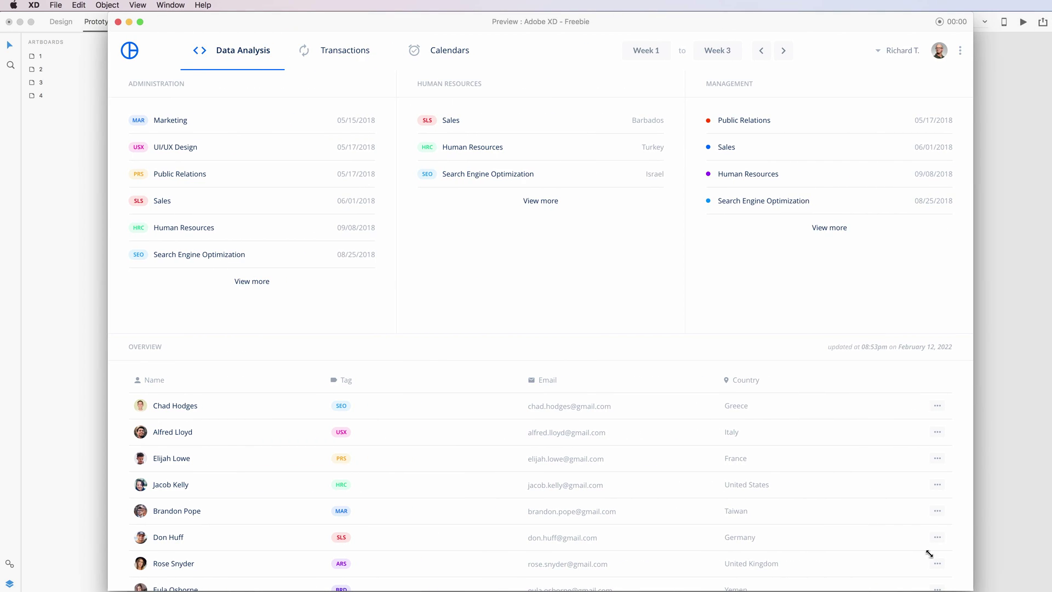
left_click_drag(973, 588, 686, 396)
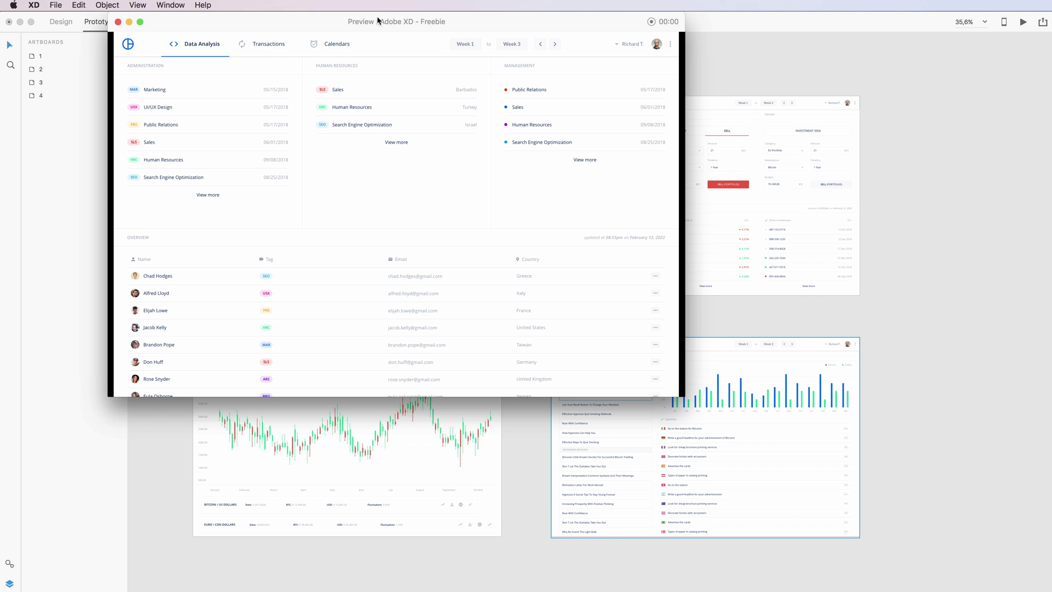
left_click_drag(376, 21, 519, 101)
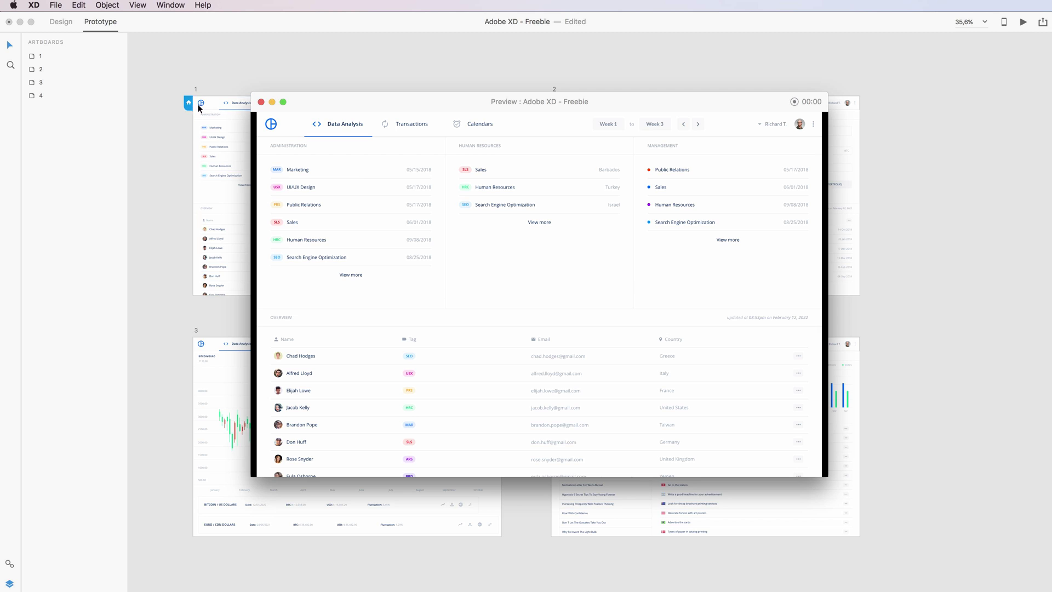
Step: Step the preview from screen 1 through screen 2 to the candlestick chart, then close it
left_click(481, 273)
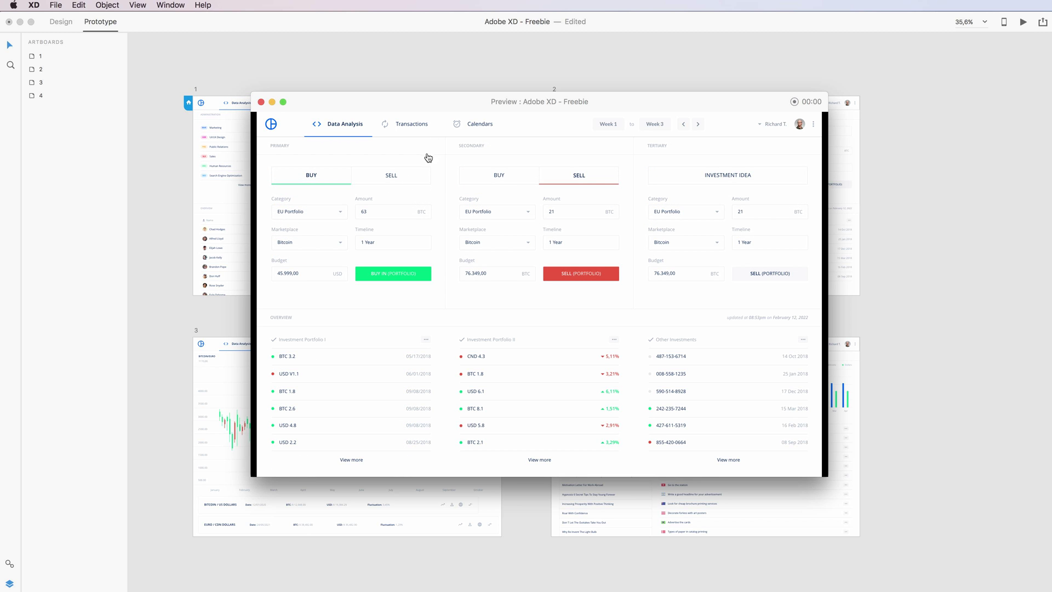
left_click(521, 235)
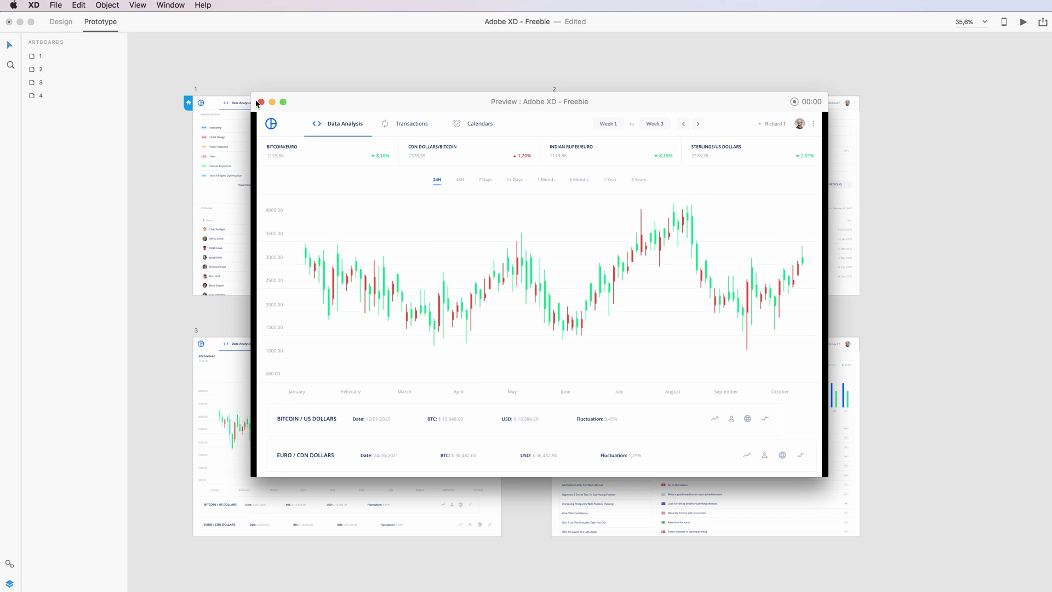
left_click(261, 102)
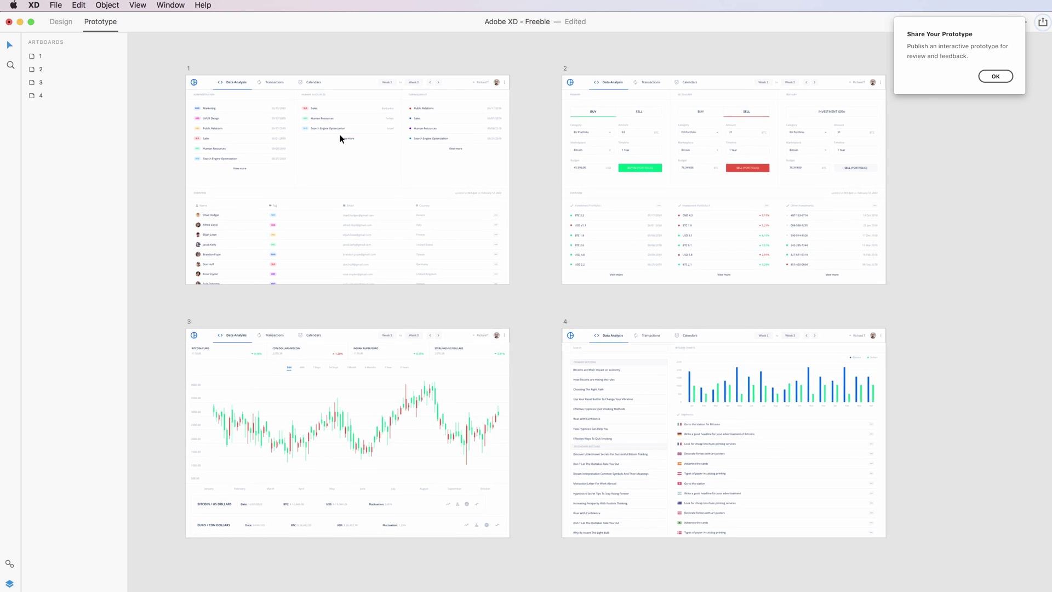
scroll(339, 133, "up", 5)
scroll(660, 181, "up", 3)
scroll(659, 186, "up", 3)
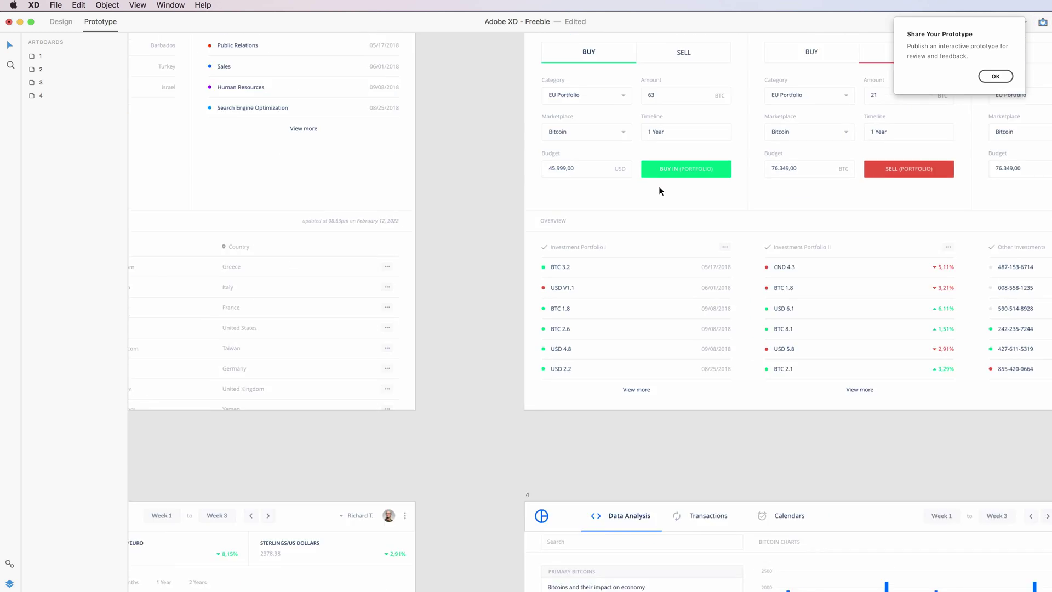
scroll(659, 186, "up", 3)
left_click(673, 165)
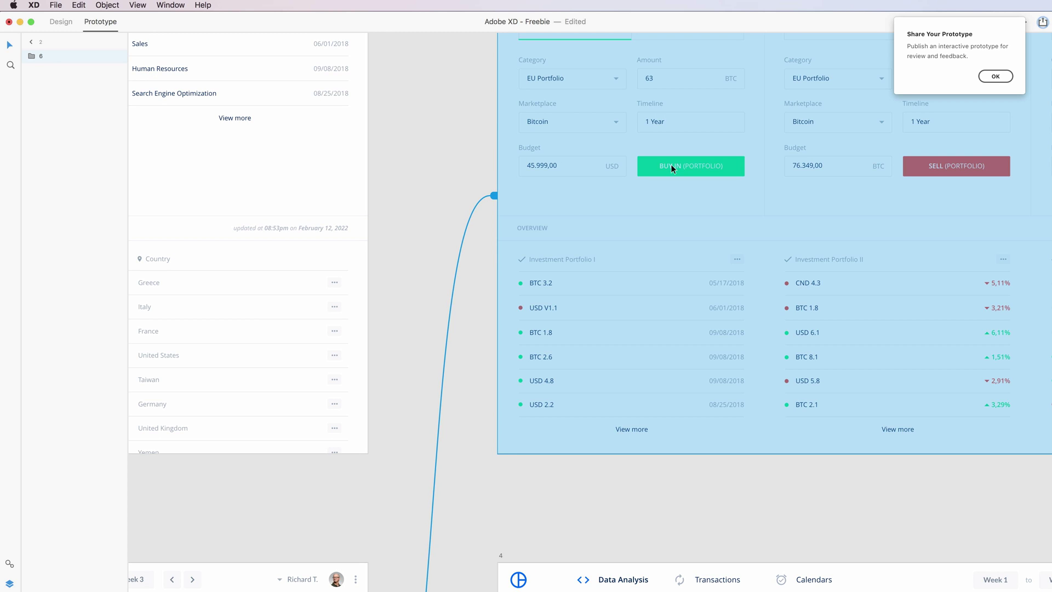
double_click(673, 165)
scroll(671, 163, "up", 1)
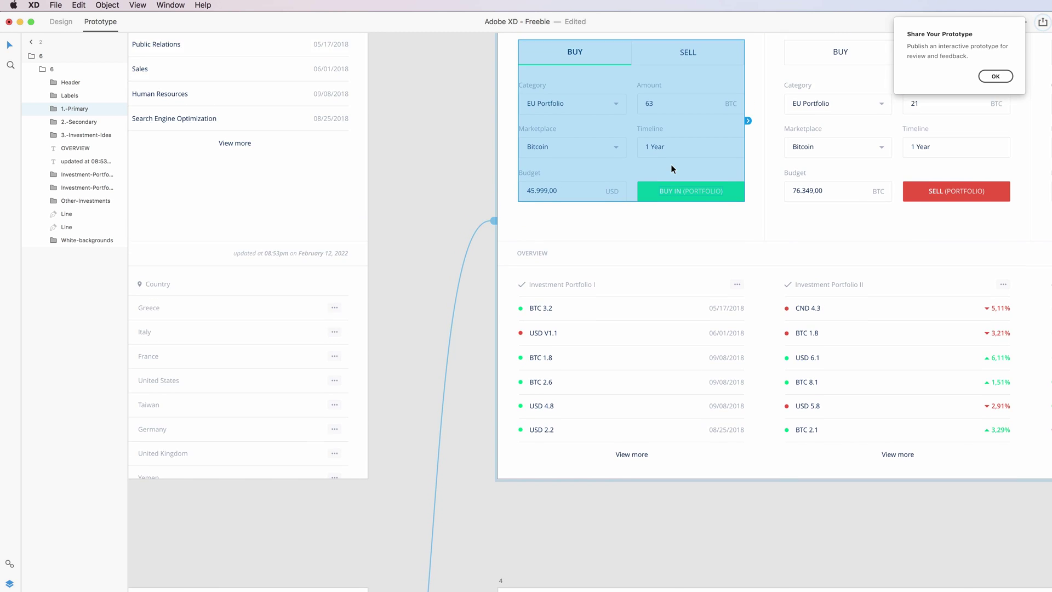
scroll(672, 167, "up", 5)
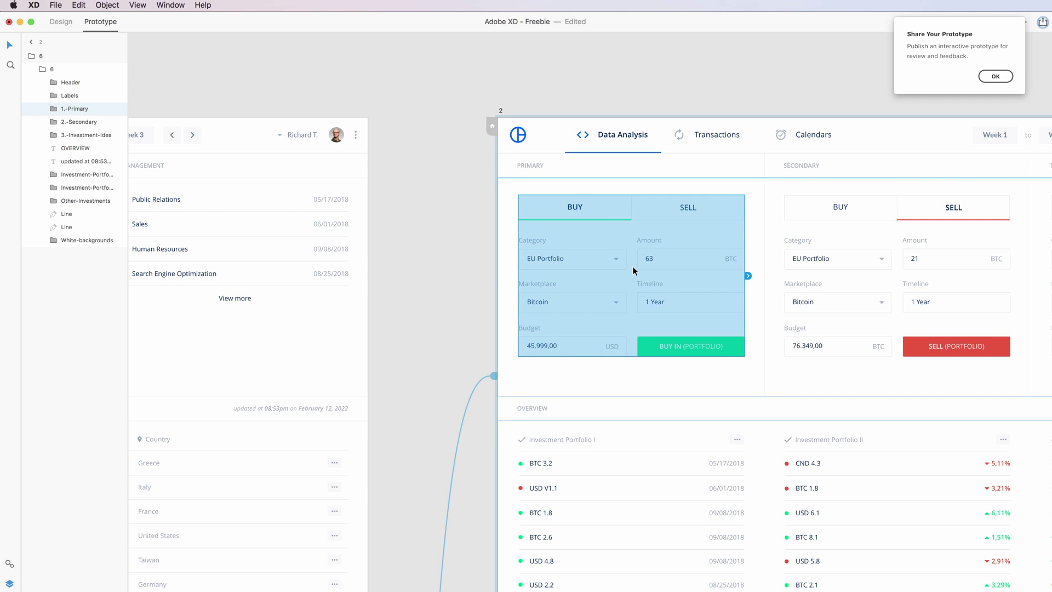
scroll(634, 271, "down", 1)
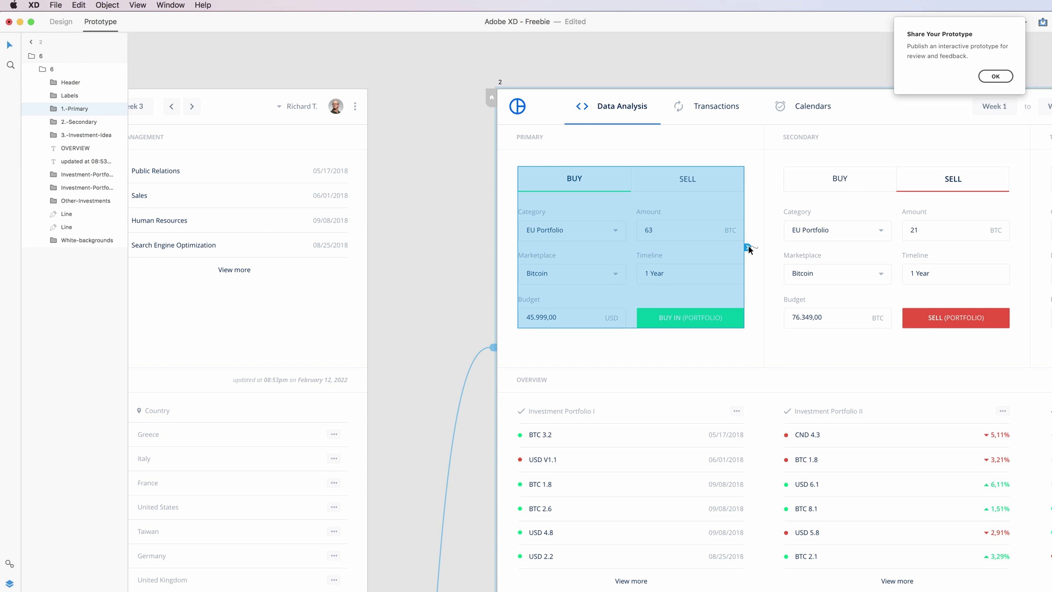
scroll(749, 246, "down", 3)
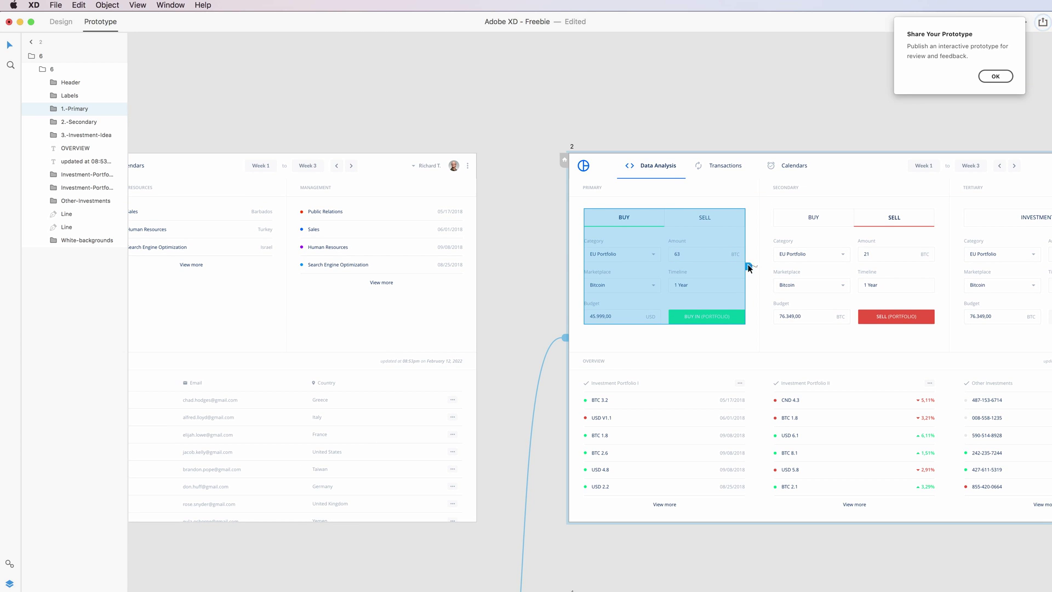
left_click_drag(749, 267, 801, 296)
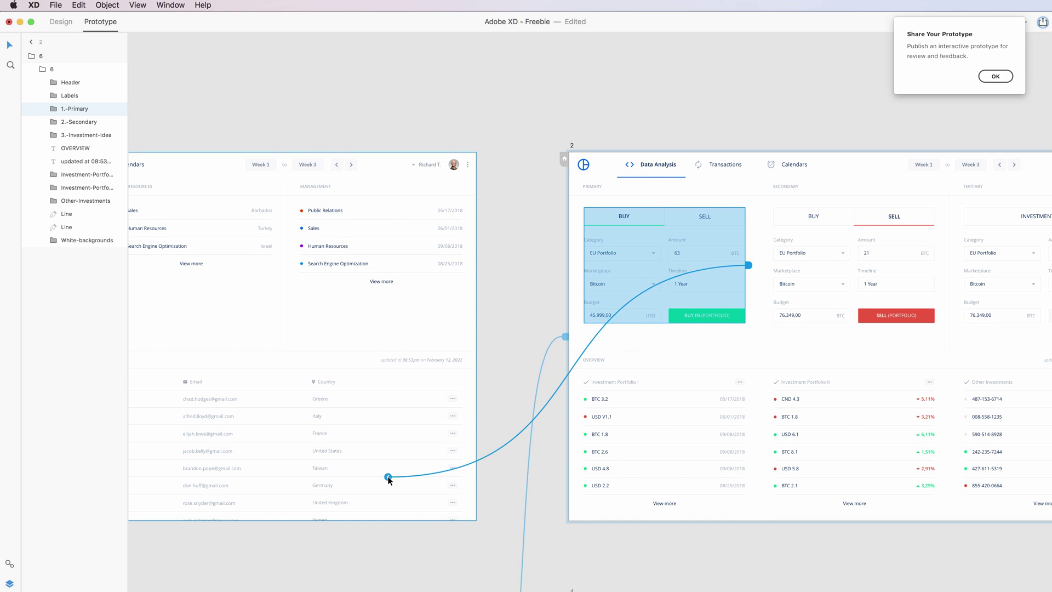
mouse_move(800, 296)
left_mouse_down()
mouse_move(469, 472)
mouse_move(598, 321)
left_mouse_up()
scroll(599, 321, "down", 5)
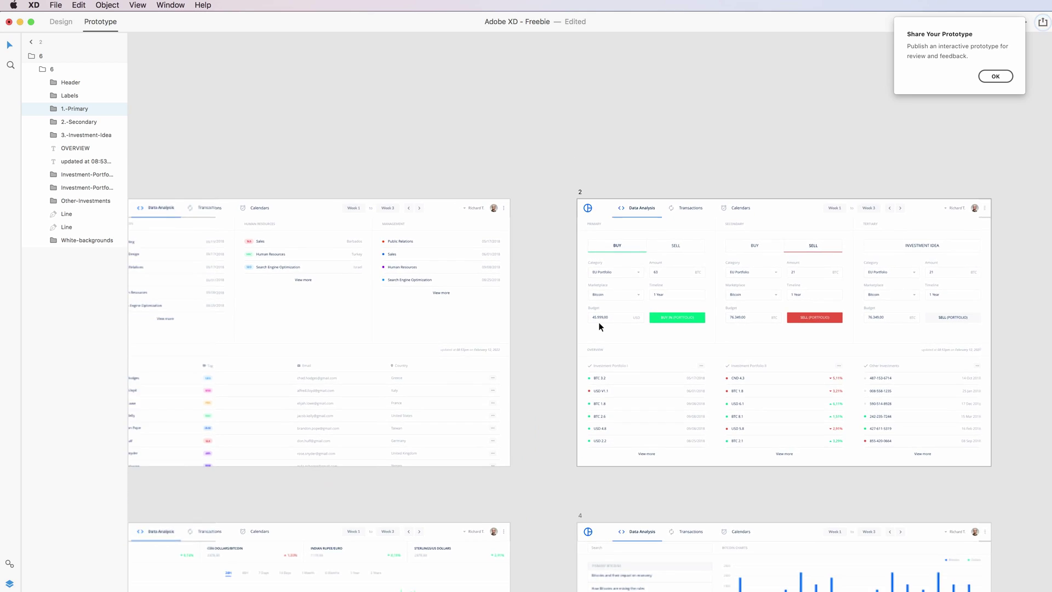
scroll(599, 321, "down", 5)
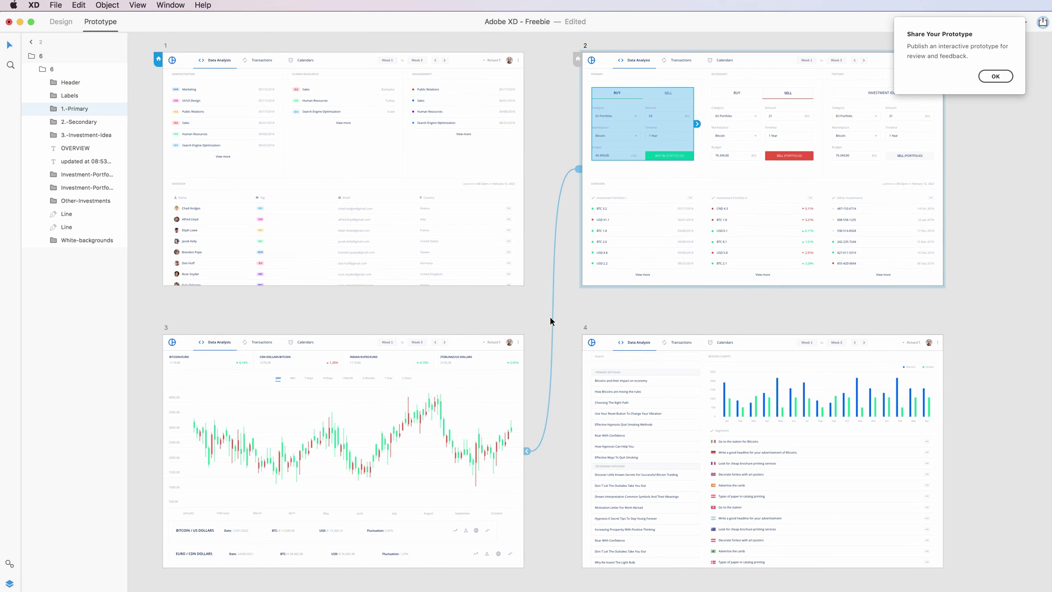
left_click(992, 77)
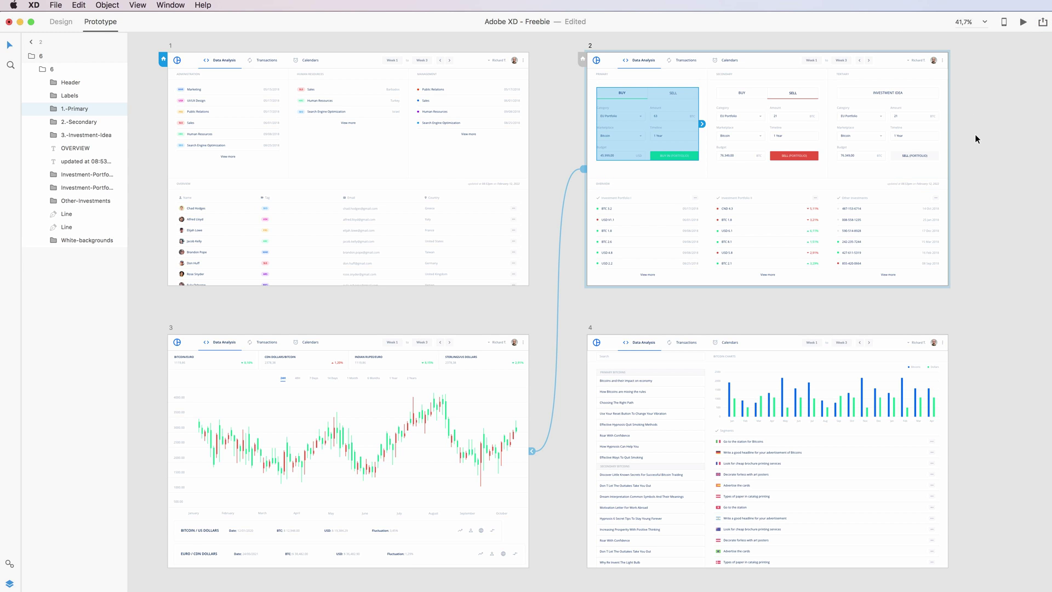
Step: Pan around the four dashboard artboards and clear the canvas selection
scroll(977, 137, "up", 2)
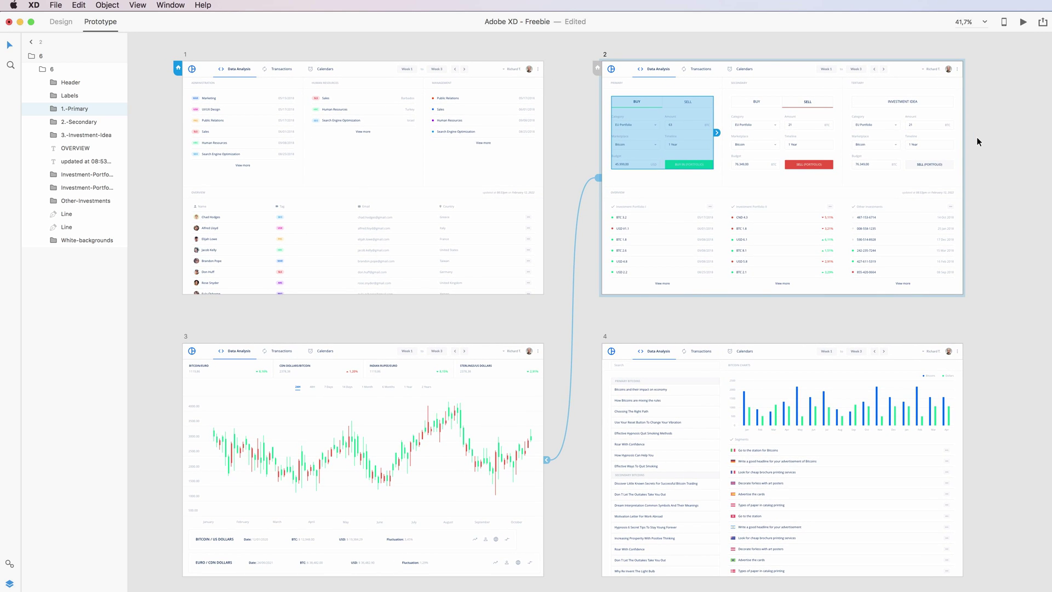
scroll(977, 141, "down", 2)
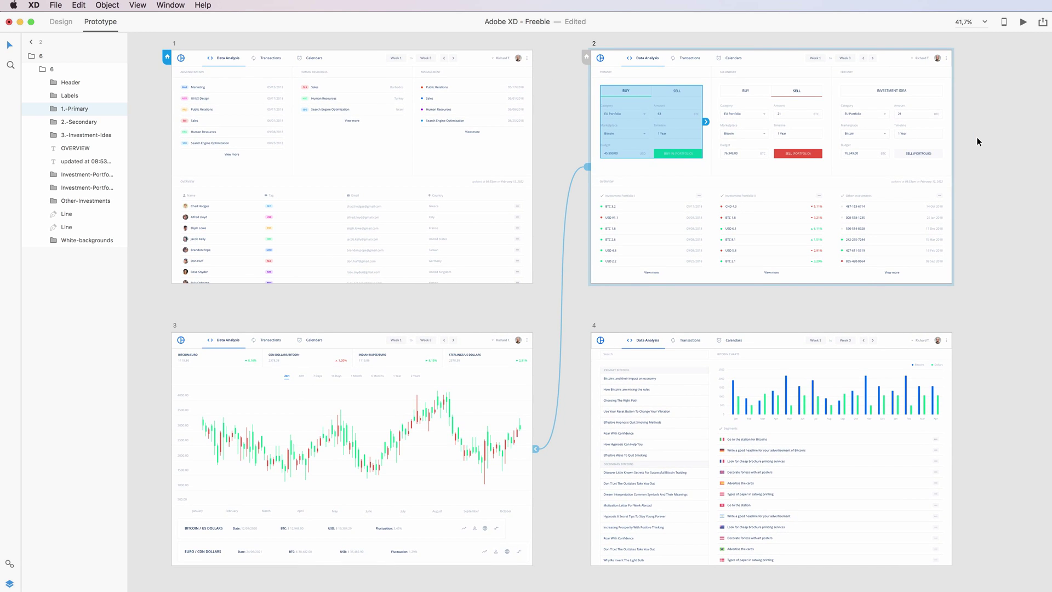
scroll(984, 139, "left", 1)
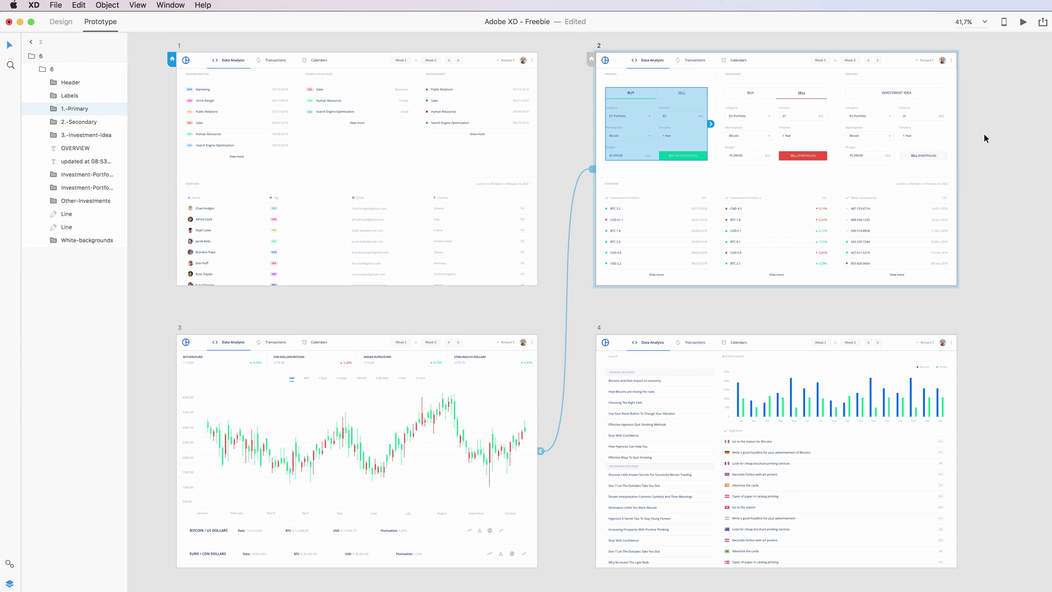
scroll(984, 135, "left", 1)
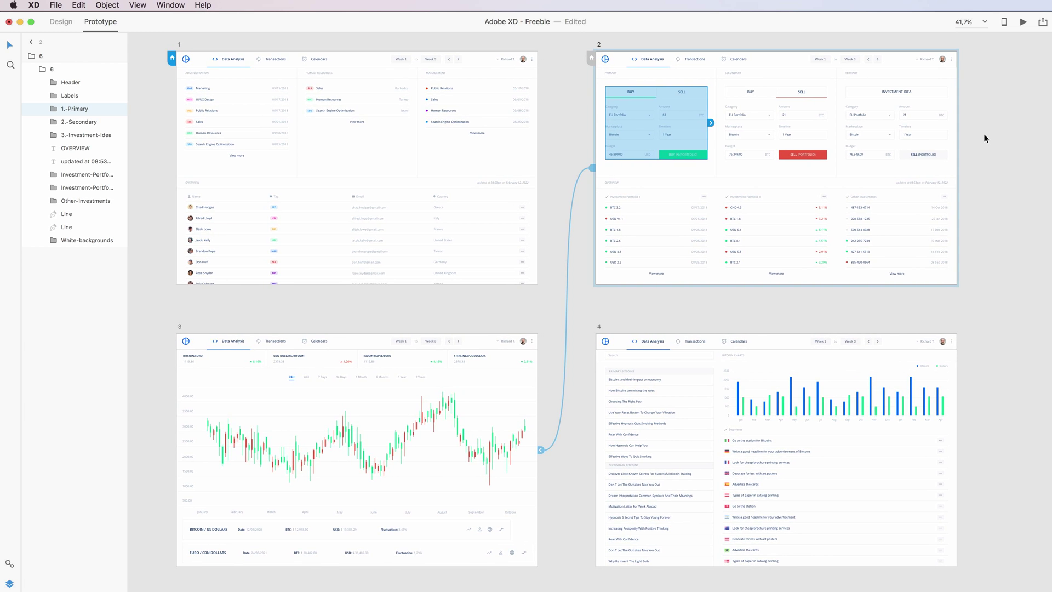
scroll(990, 143, "left", 1)
scroll(990, 145, "left", 2)
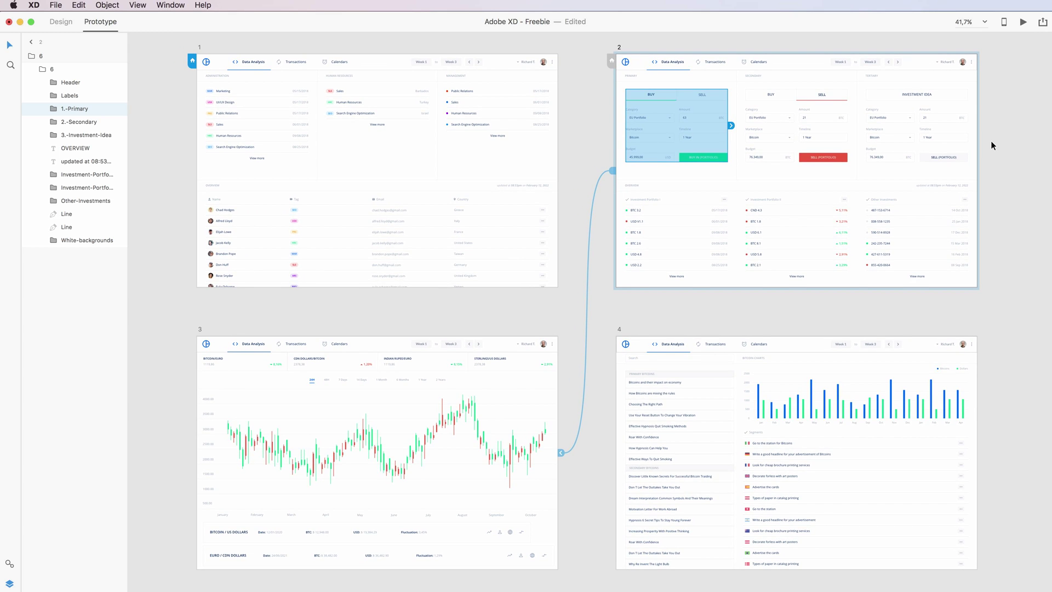
scroll(1011, 156, "down", 1)
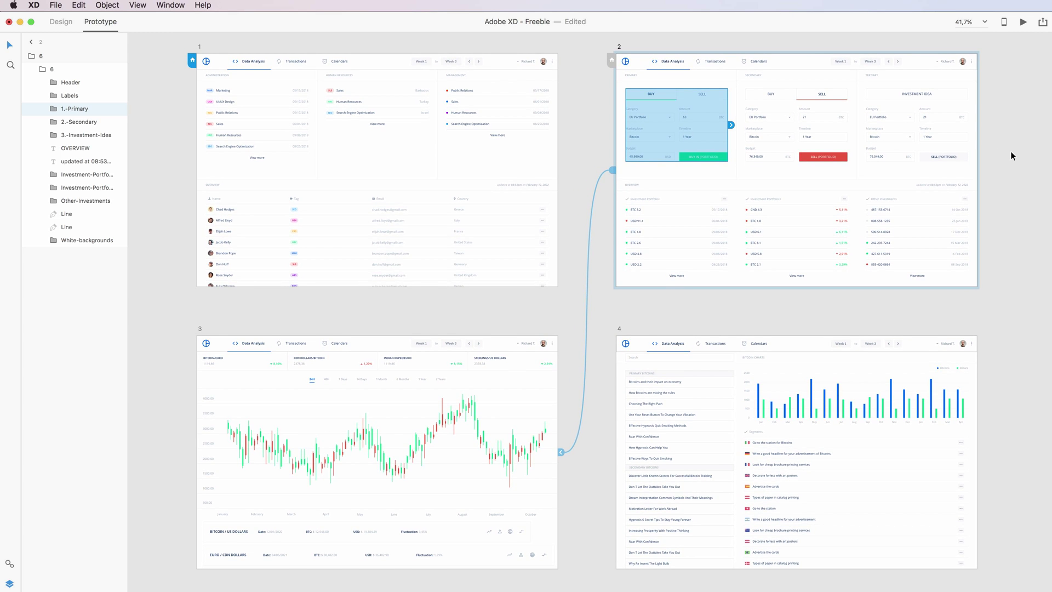
scroll(1011, 156, "down", 1)
scroll(1011, 156, "down", 1)
scroll(1010, 155, "down", 1)
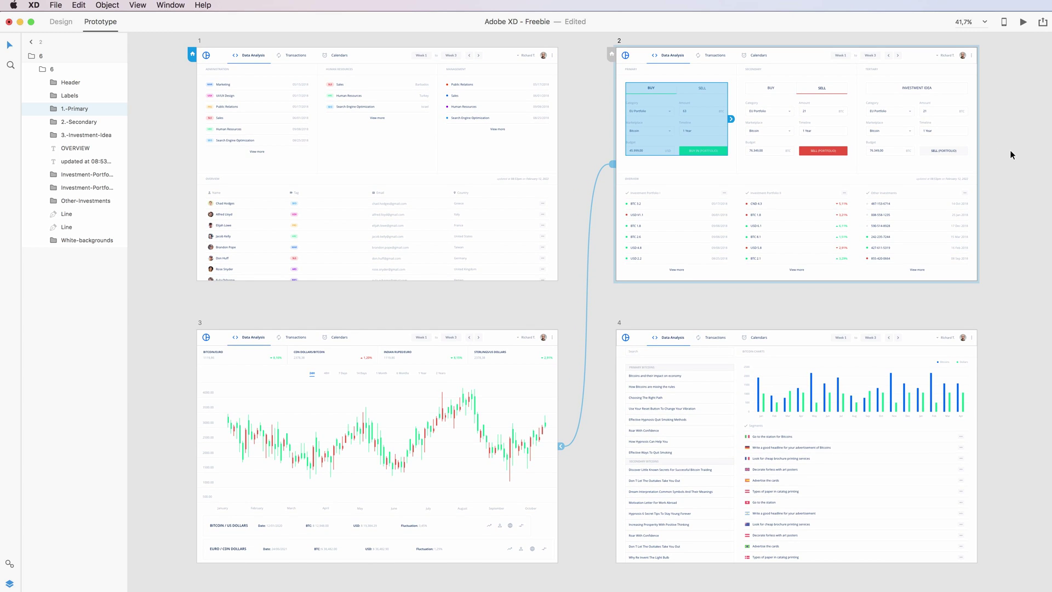
scroll(1011, 156, "up", 3)
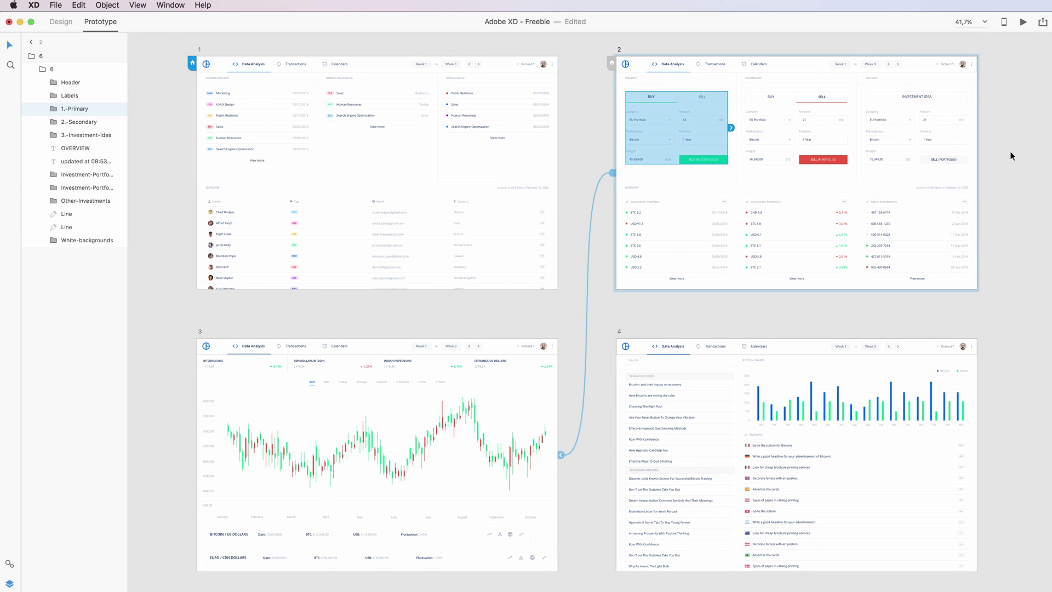
left_click(1005, 152)
scroll(1005, 155, "right", 2)
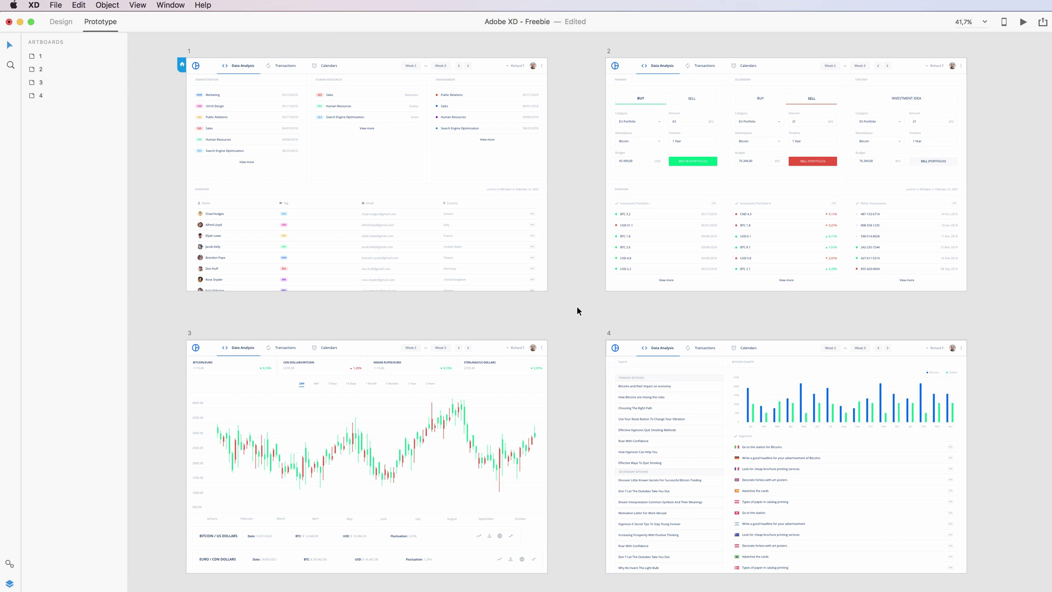
scroll(579, 306, "left", 1)
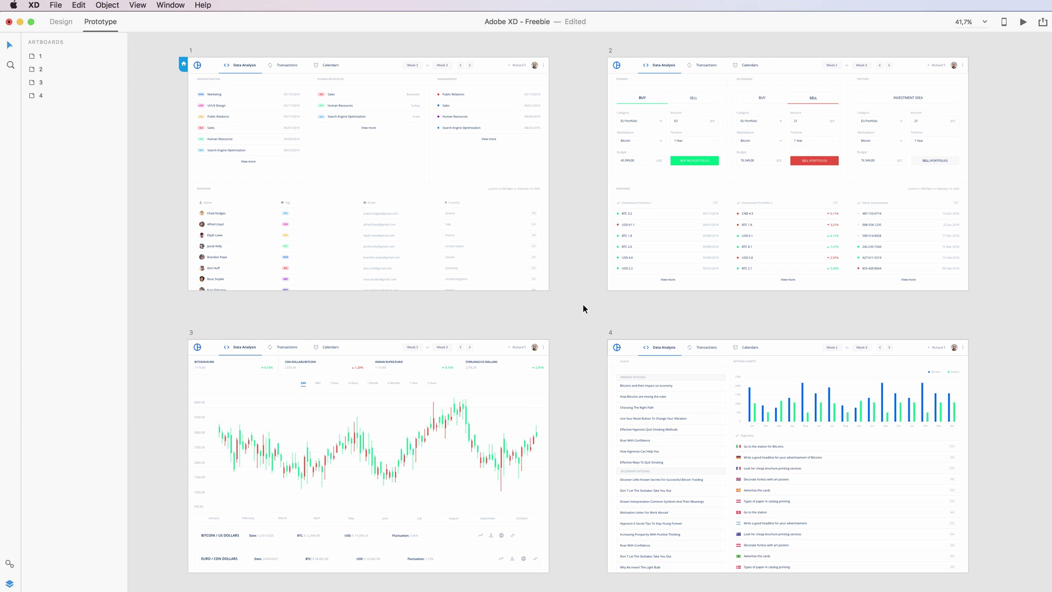
scroll(583, 304, "left", 2)
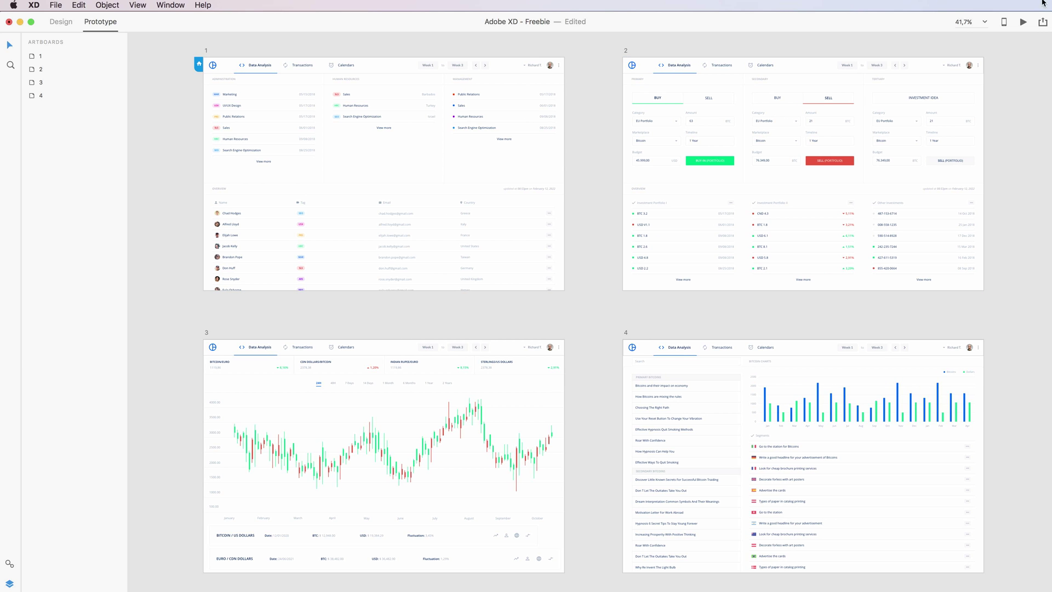